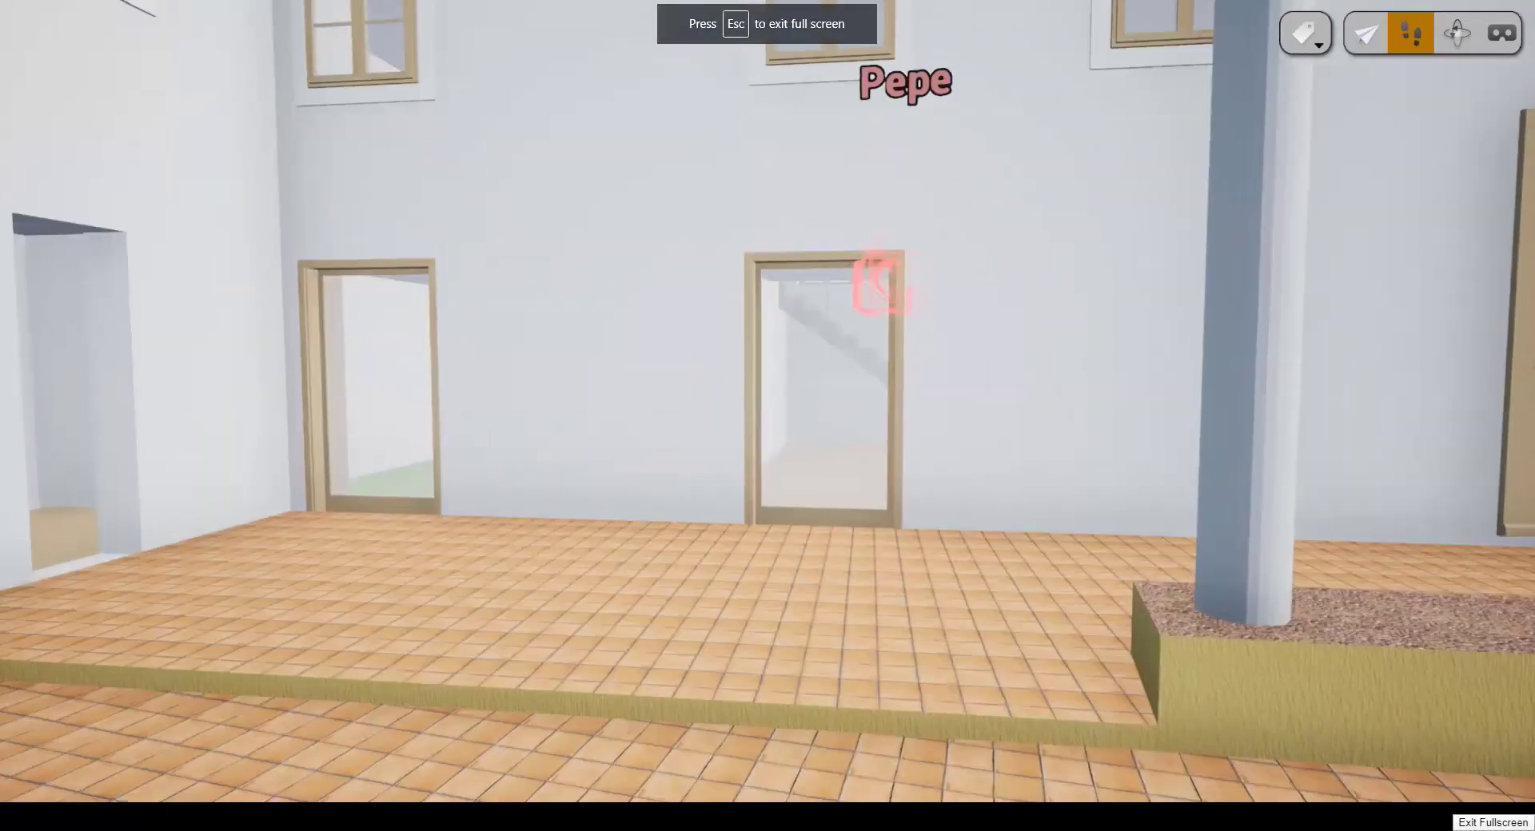
Step: Walk backward through the courtyard, turning left and right to view the stone wall and facade
key(Down)
key(Left)
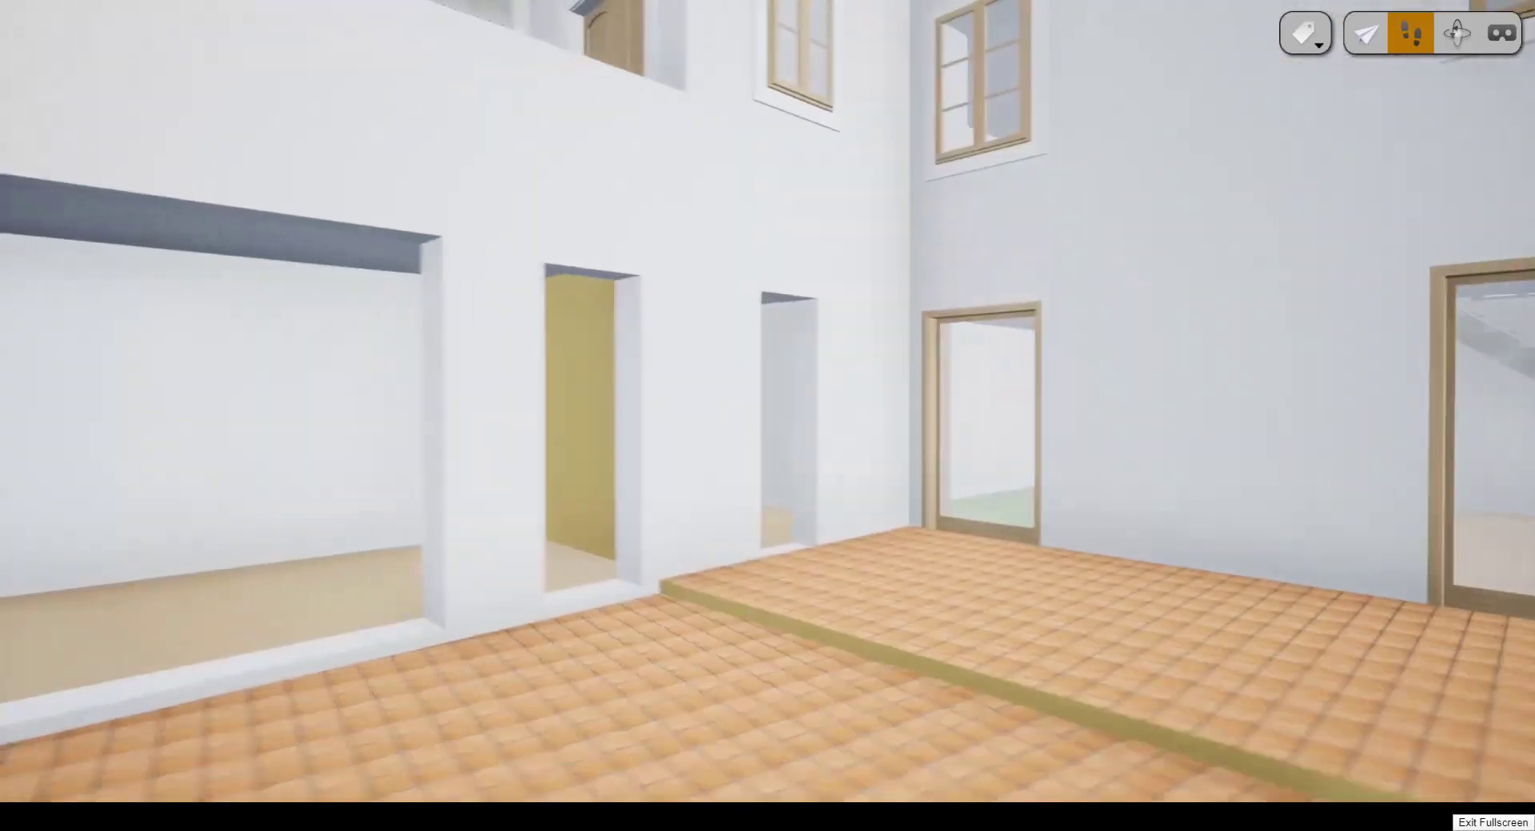
key(Right)
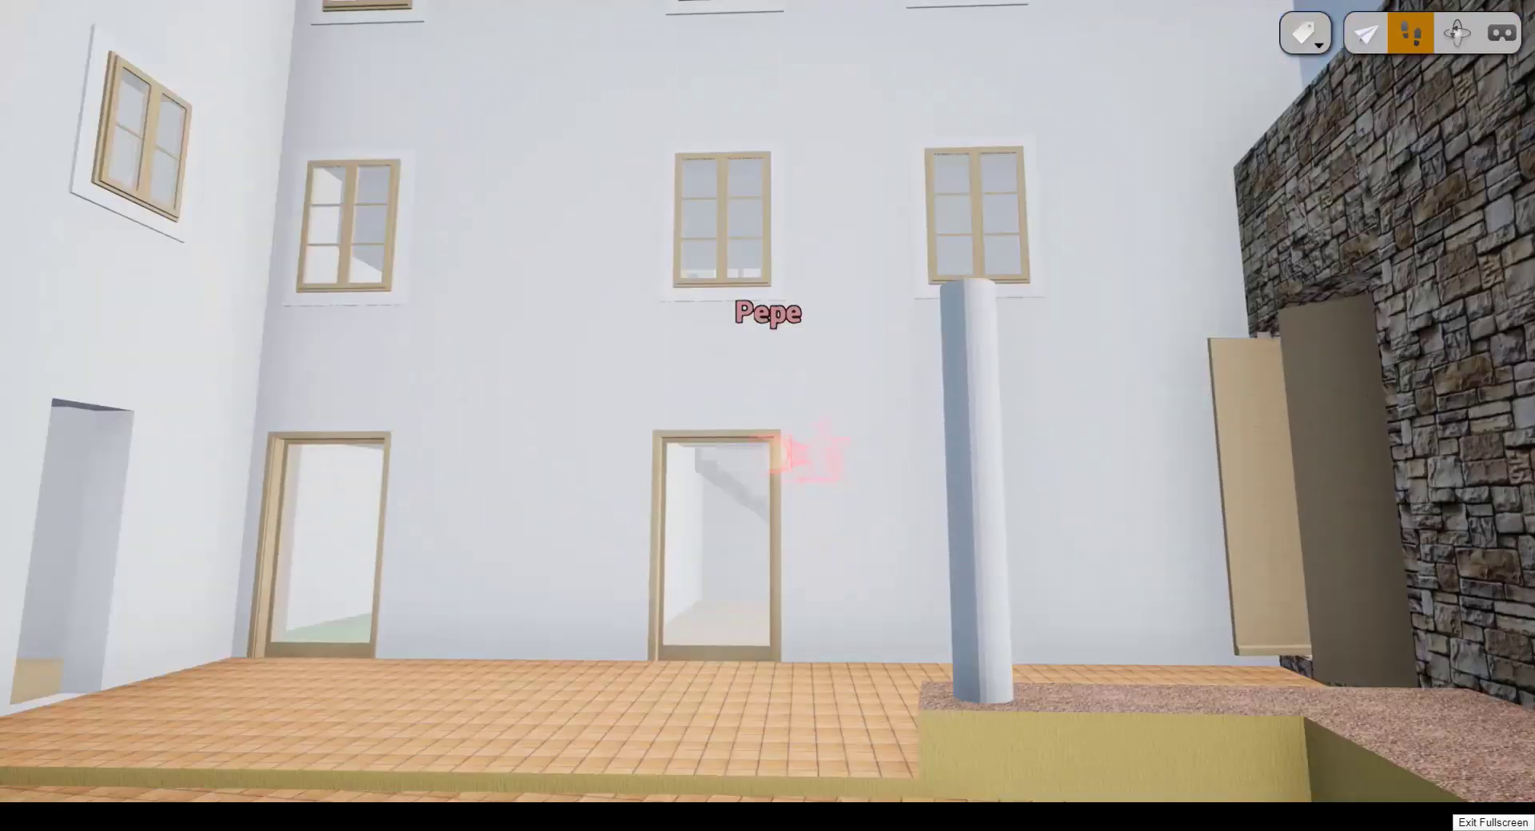
key(Left)
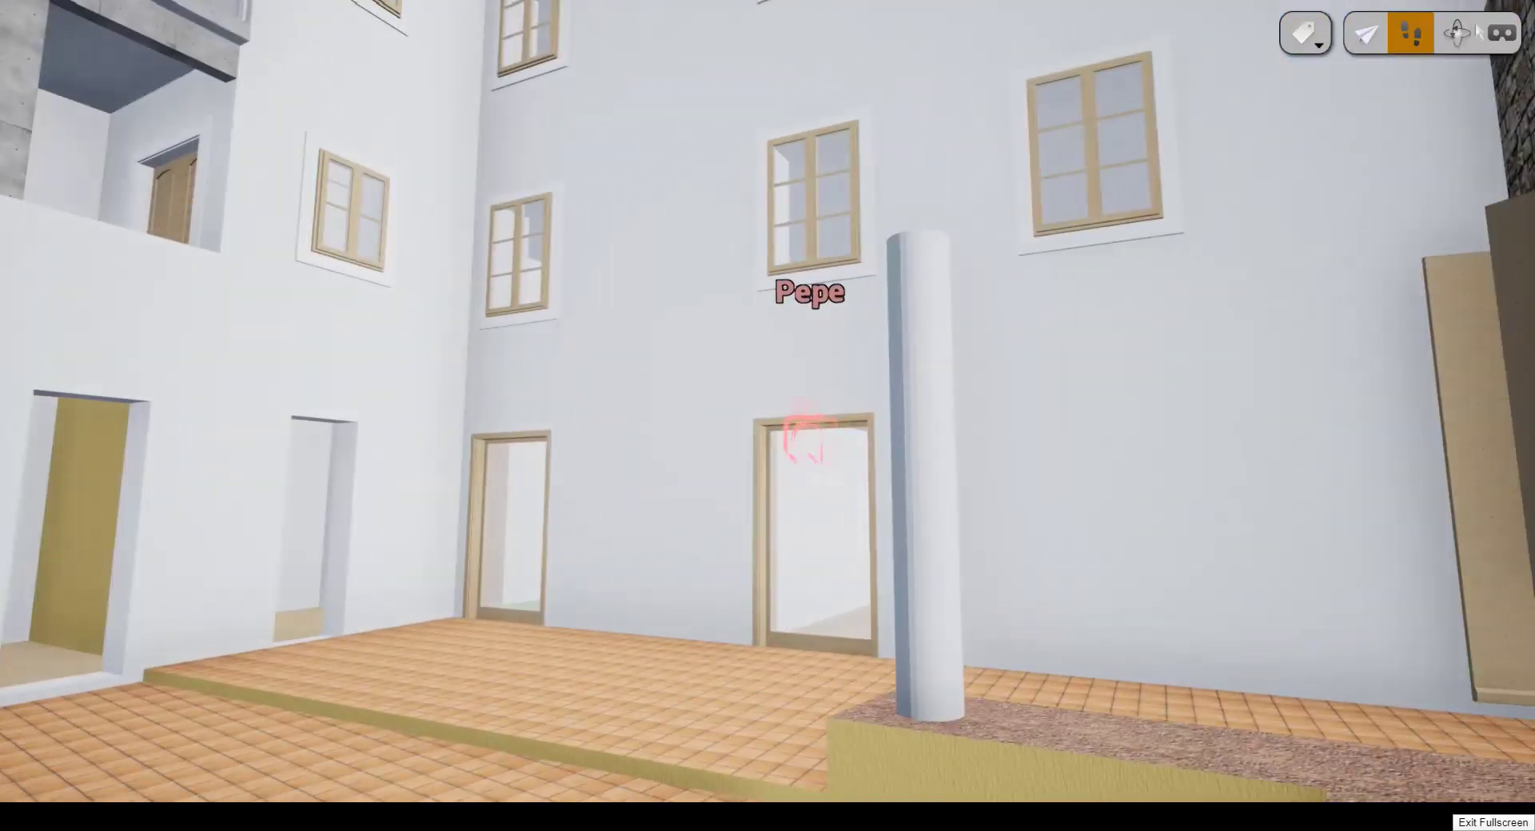
Step: Switch to flying navigation and fly up and back over the courtyard floor
click(1364, 36)
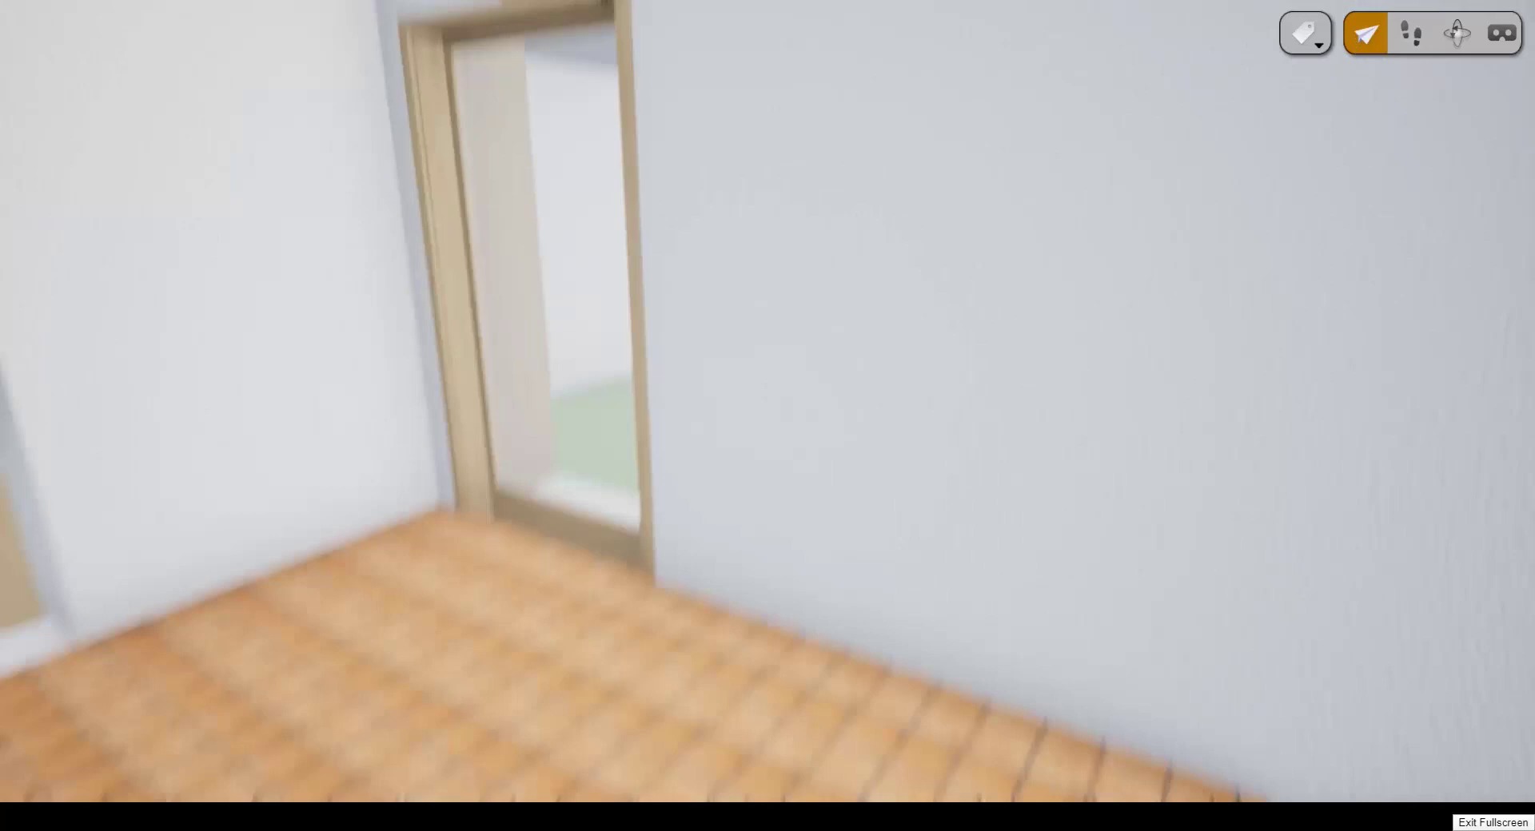
key(Down)
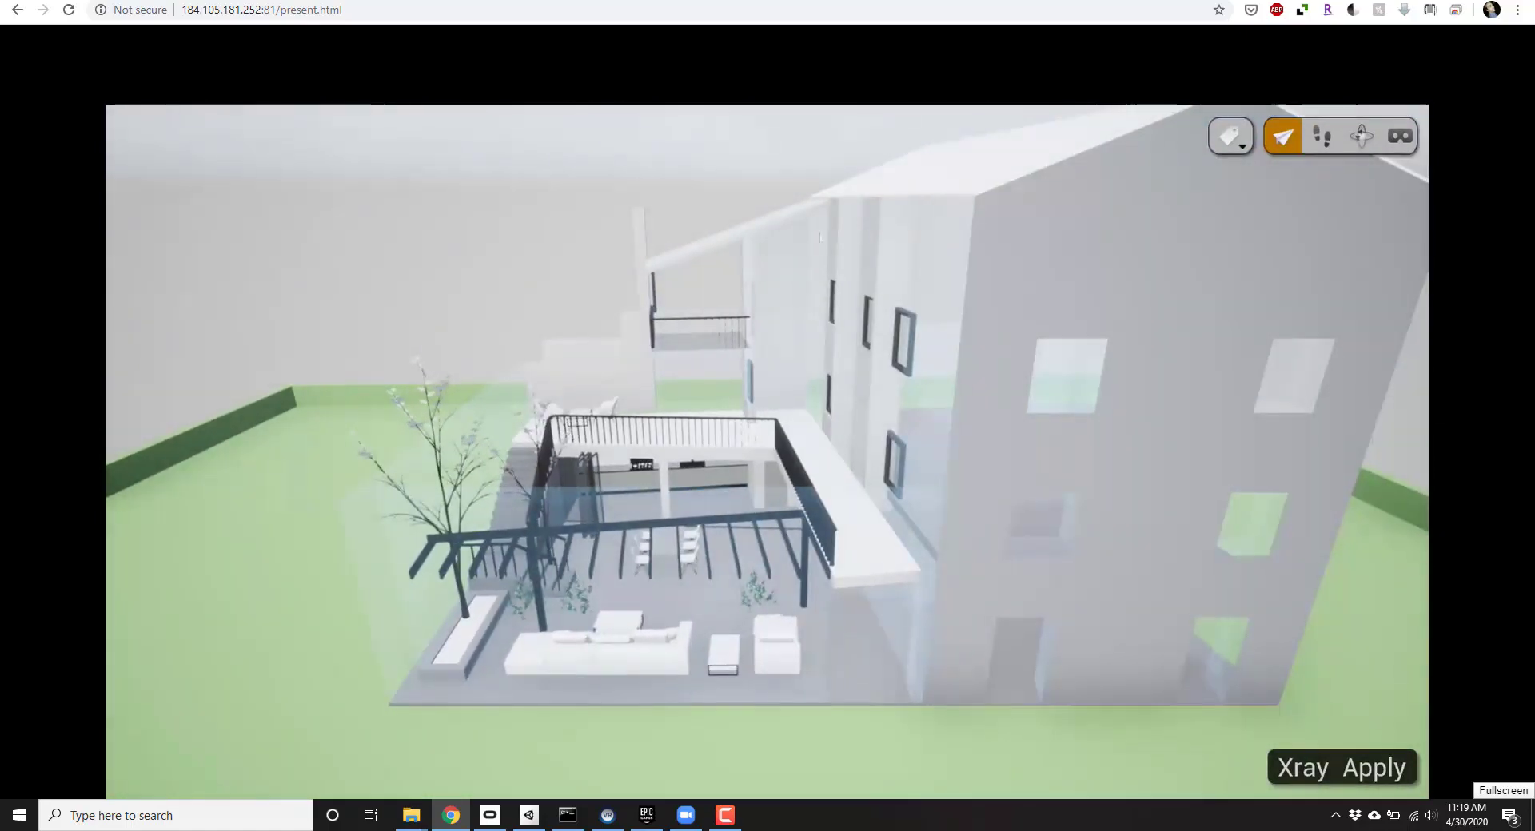
Step: X-ray the large building wall so the pergola and lounge seating show through
click(1048, 287)
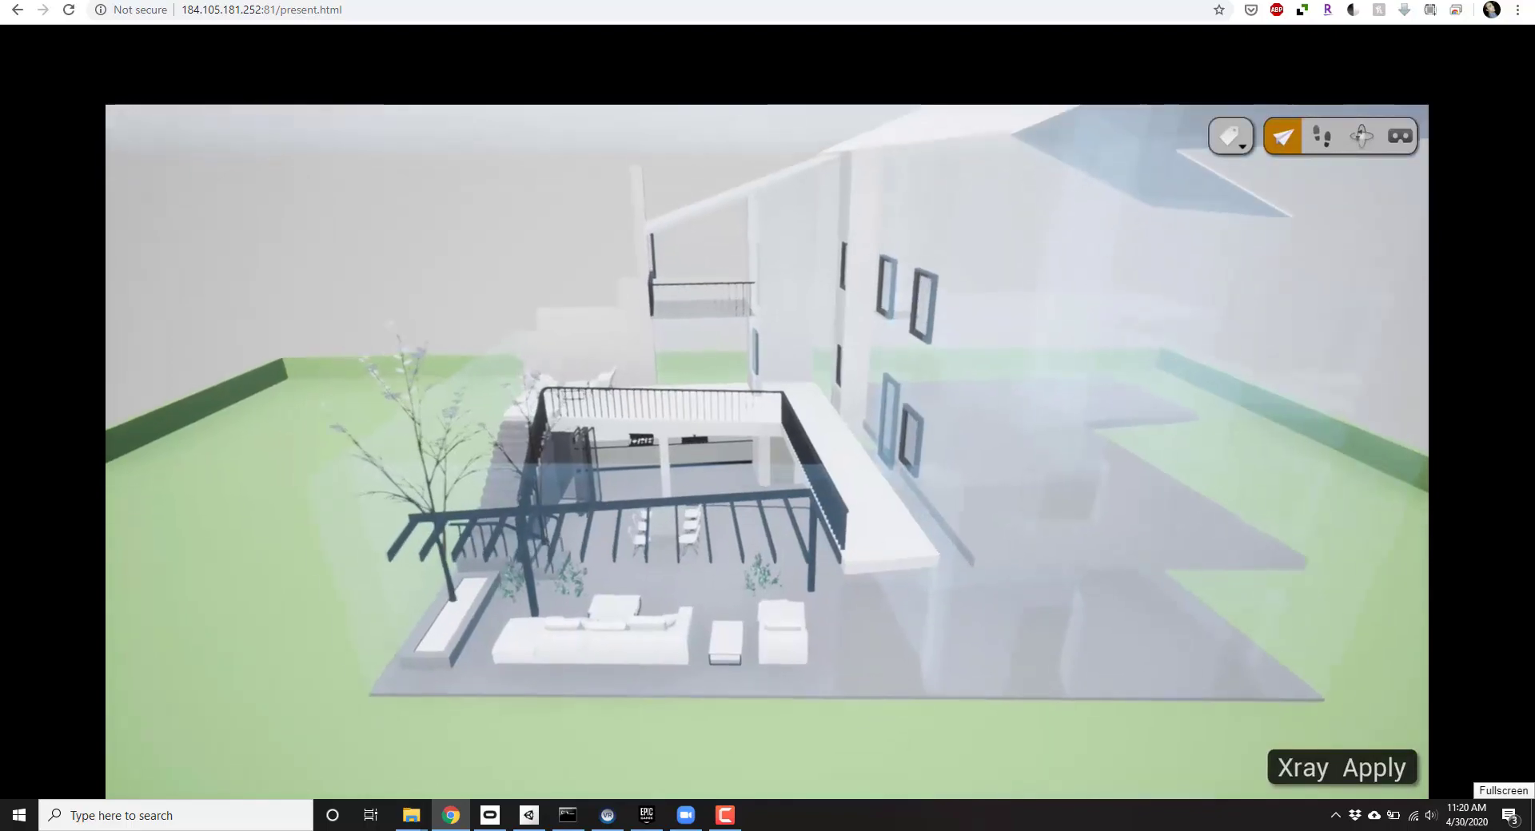